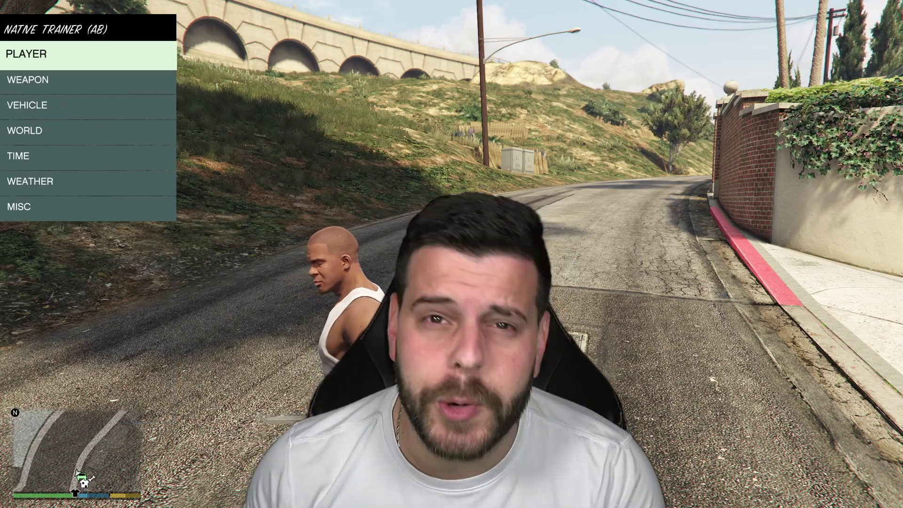
# Open the trainer's vehicle options and spawn a Blista from the car spawner
pyautogui.press('Down')
pyautogui.press('Down')
pyautogui.press('Return')
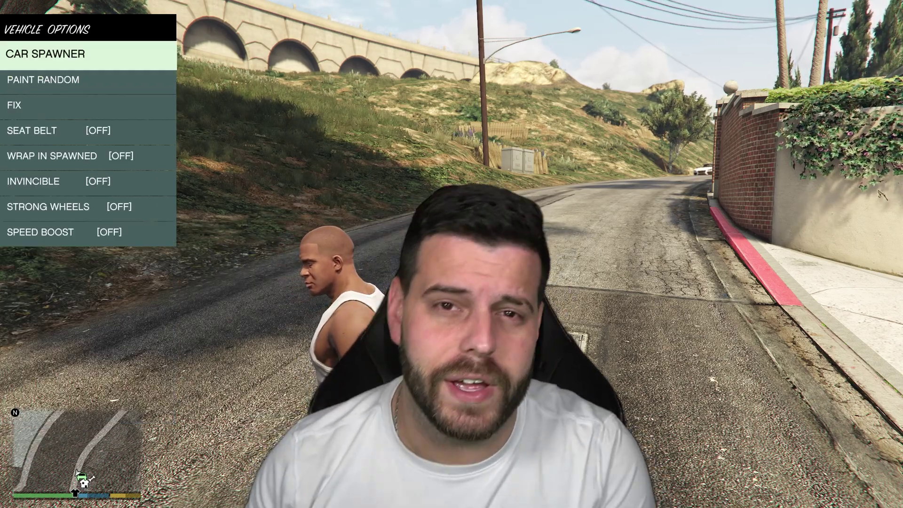
pyautogui.press('Return')
pyautogui.press('Right')
pyautogui.press('Return')
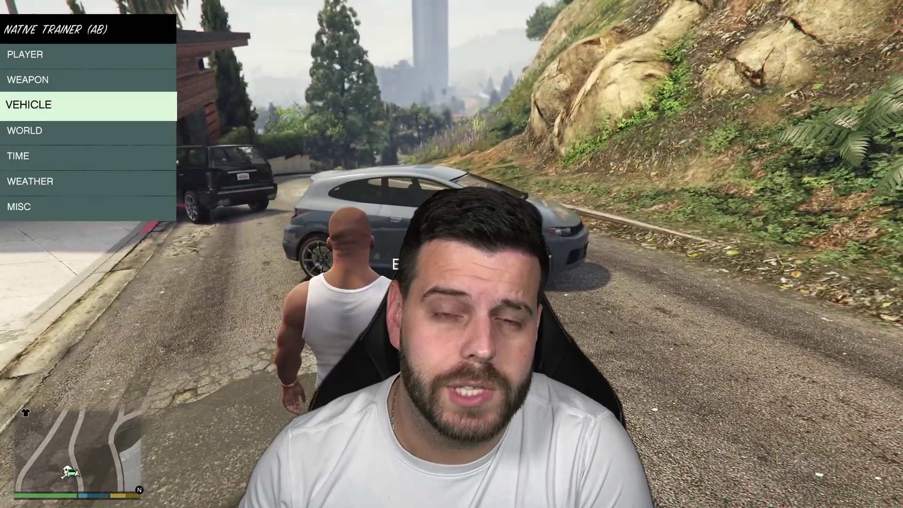
# Spawn a bus from the first page of the trainer's car spawner
pyautogui.press('Return')
pyautogui.press('Return')
pyautogui.press('Right')
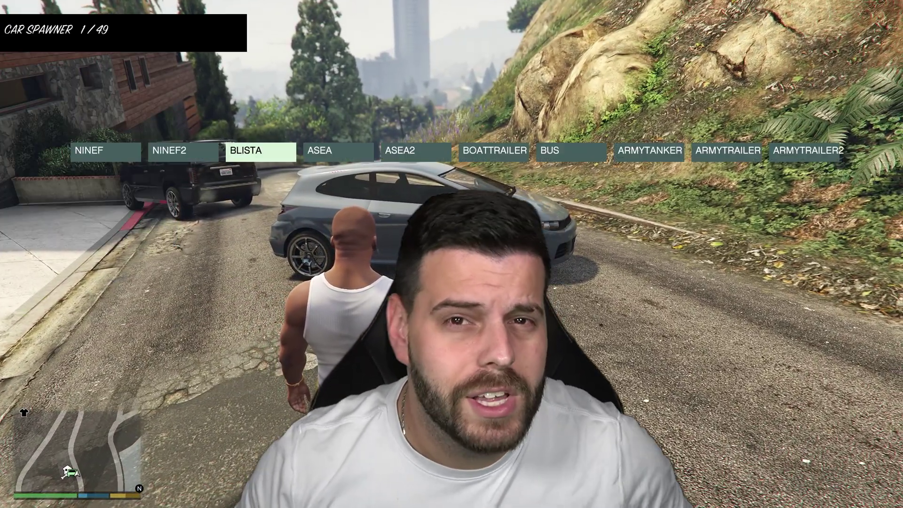
pyautogui.press('Right')
pyautogui.press('Right')
pyautogui.press('Right')
pyautogui.press('Right')
pyautogui.press('Return')
pyautogui.press('Return')
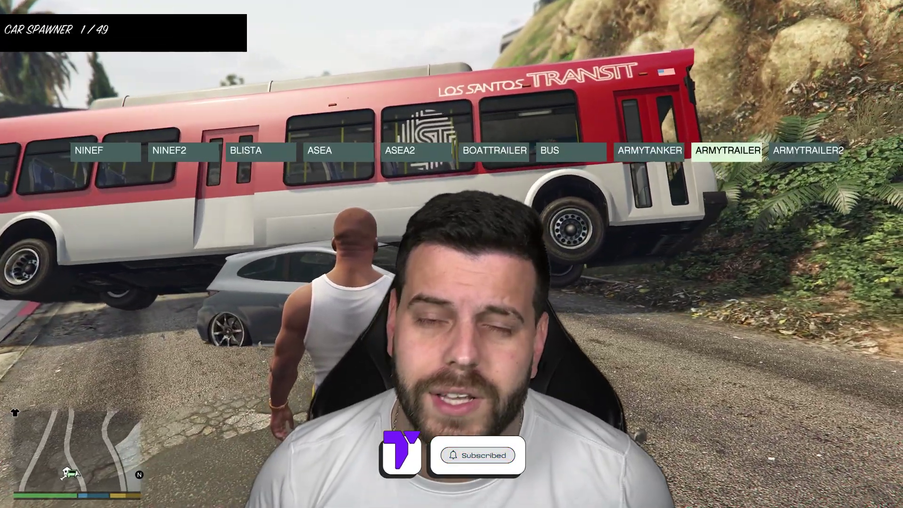
pyautogui.press('Return')
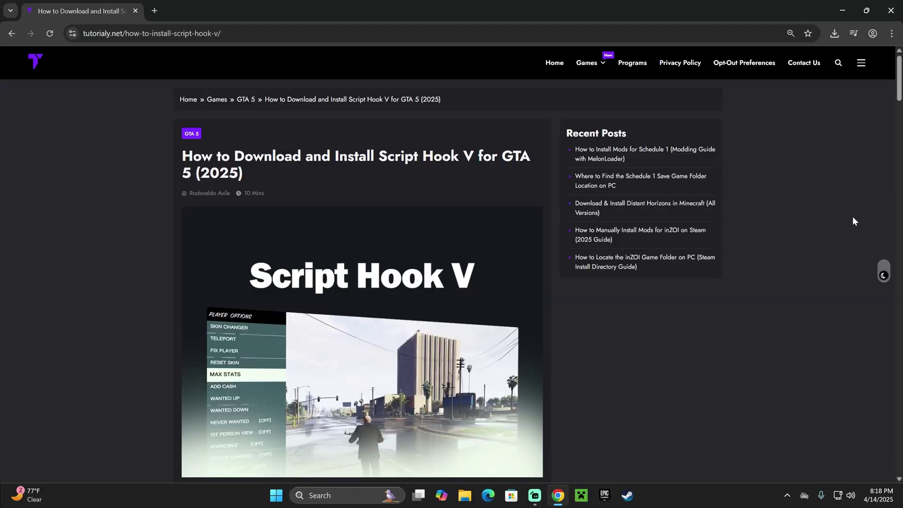
# Examine the Script Hook V installation guide, including its quick navigation and the download and install instructions
pyautogui.moveTo(478, 157); pyautogui.dragTo(395, 157)
pyautogui.click(394, 159)
pyautogui.scroll(-8, 473, 148)
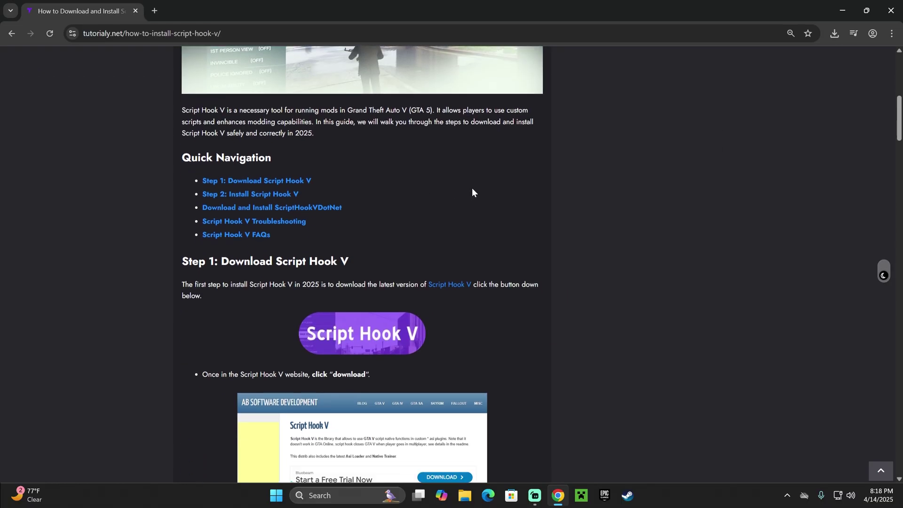
pyautogui.scroll(-4, 532, 181)
pyautogui.scroll(-9, 532, 181)
pyautogui.scroll(8, 611, 201)
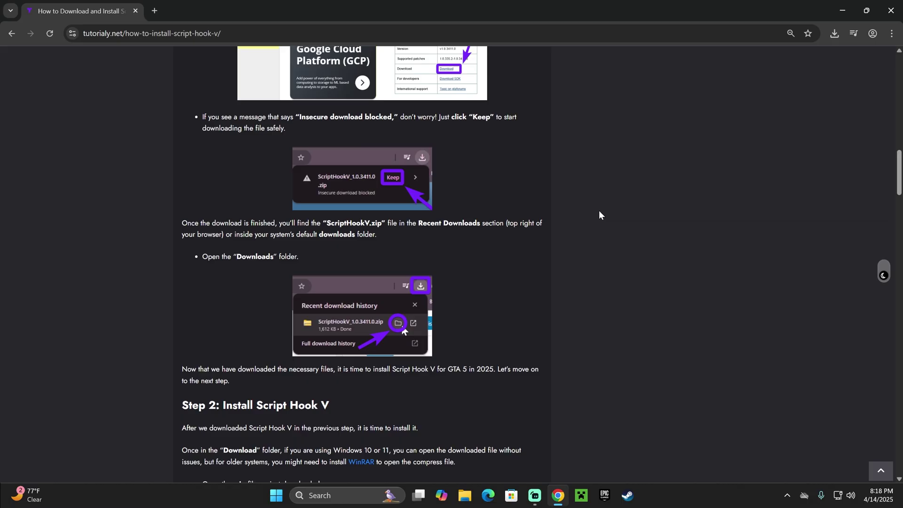
pyautogui.scroll(3, 597, 216)
pyautogui.scroll(7, 493, 217)
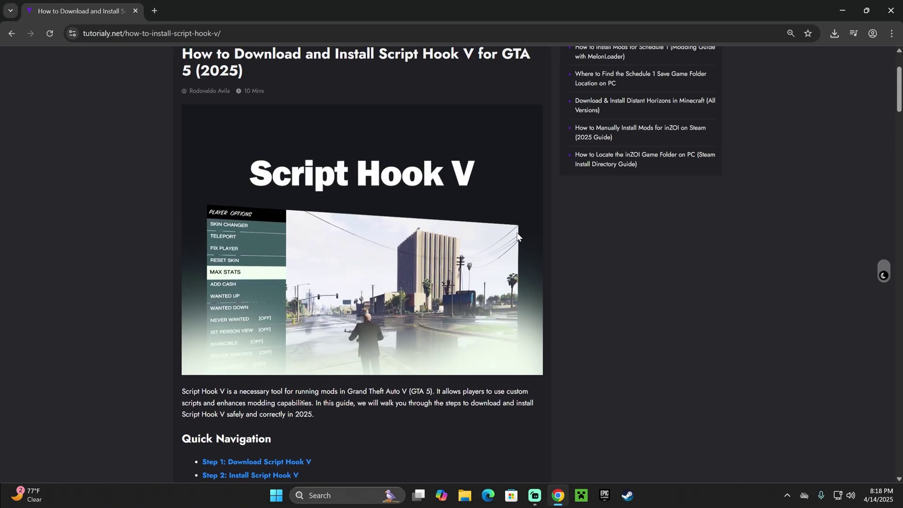
pyautogui.scroll(-12, 622, 252)
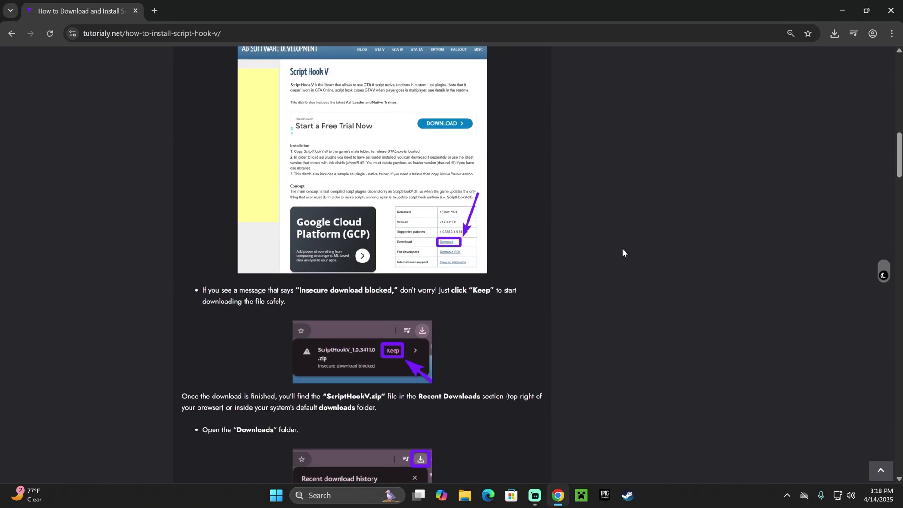
pyautogui.scroll(10, 561, 242)
pyautogui.scroll(-3, 520, 224)
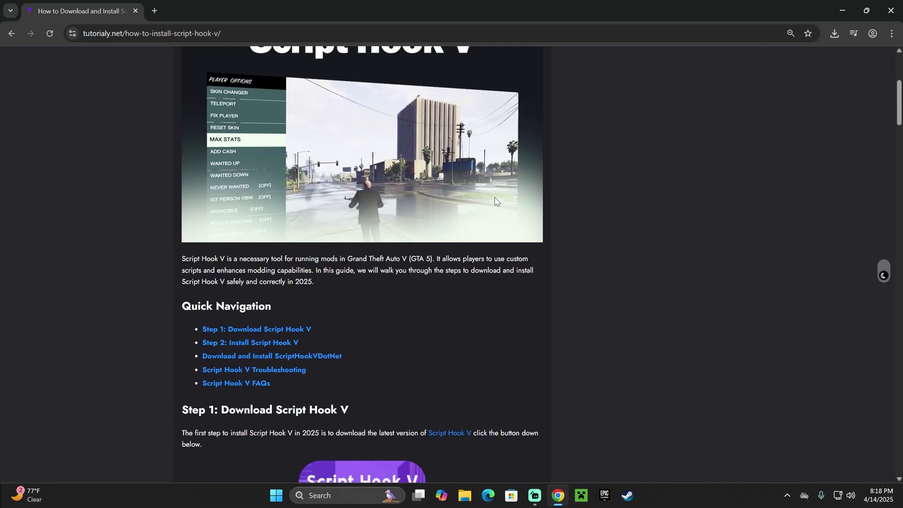
# Follow the guide's download section to the Script Hook V site, dismiss the ad and open the Script Hook V page through the GTA V section
pyautogui.click(308, 199)
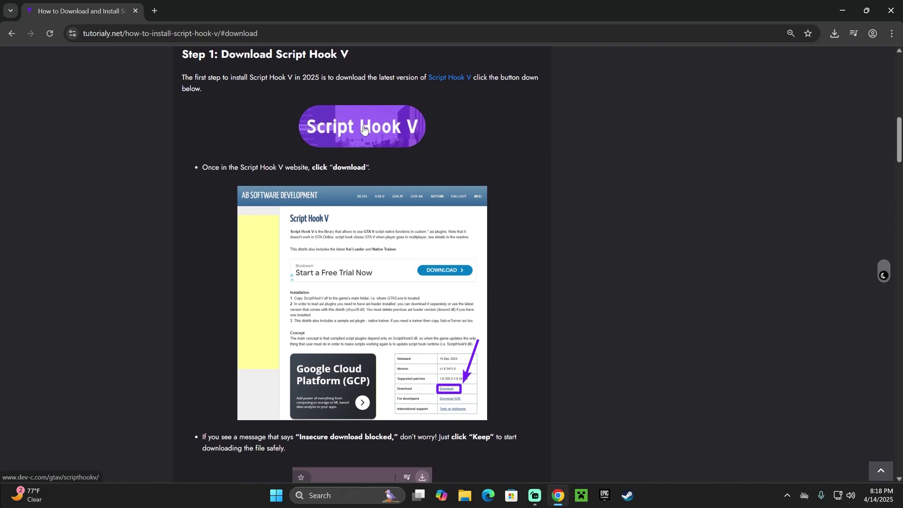
pyautogui.click(374, 129)
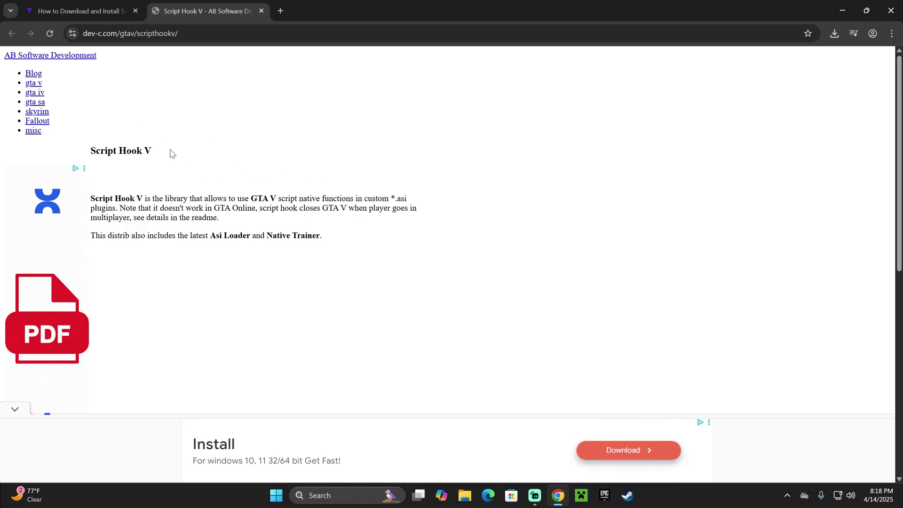
pyautogui.click(34, 91)
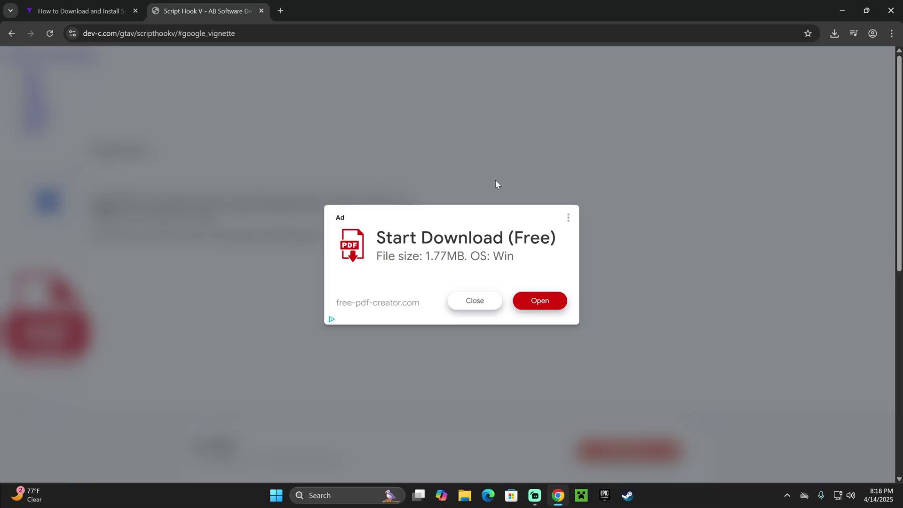
pyautogui.click(466, 303)
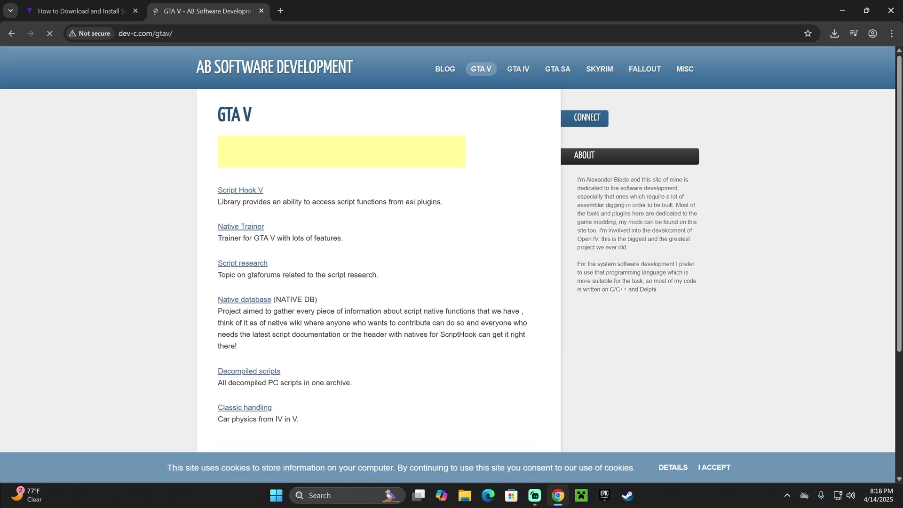
pyautogui.click(252, 190)
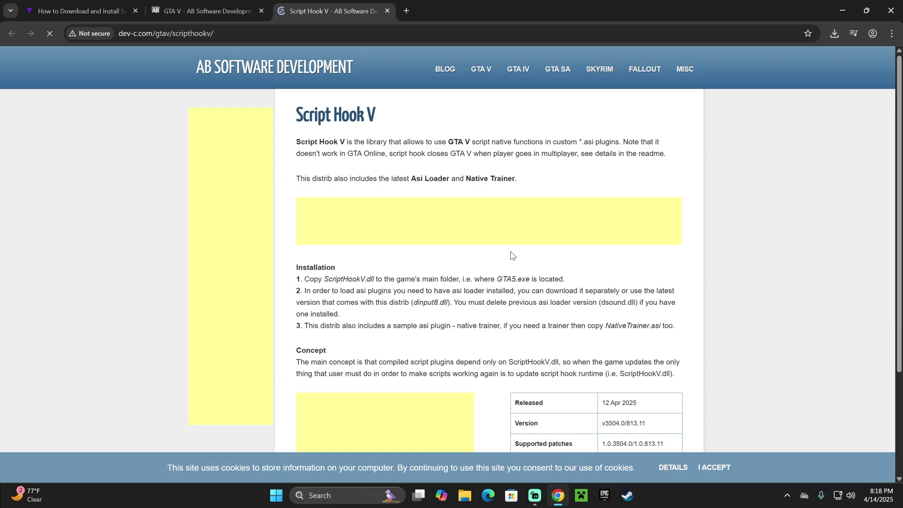
# Download ScriptHookV_3504.0_813.11.zip from the Script Hook V page and keep the blocked file
pyautogui.hotkey('ctrl', '1')
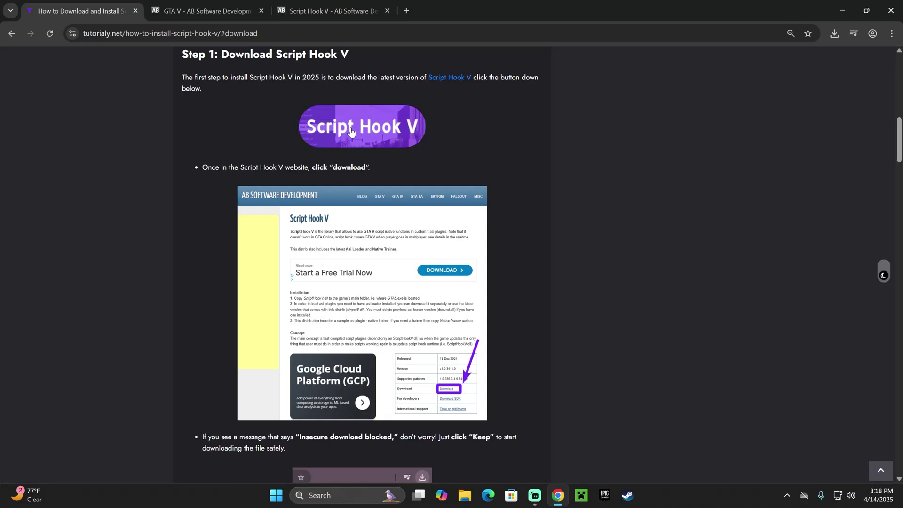
pyautogui.click(366, 128)
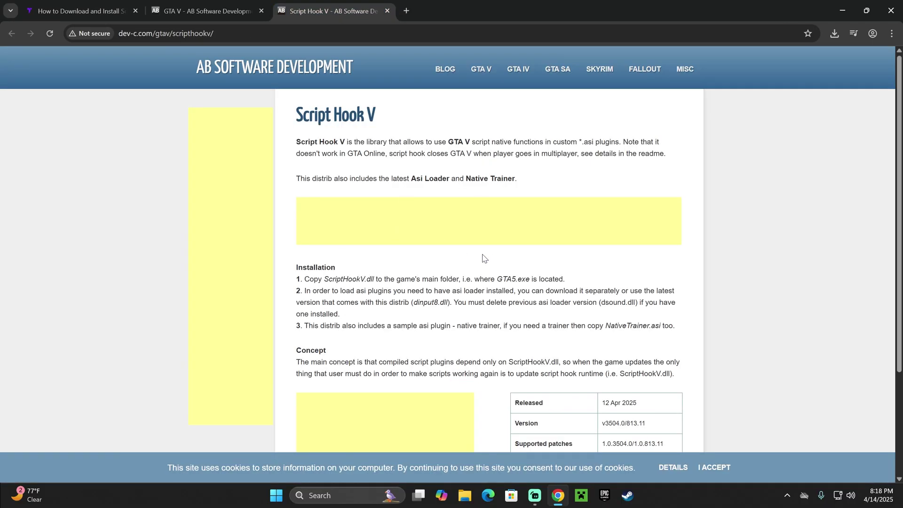
pyautogui.scroll(-2, 483, 258)
pyautogui.scroll(-1, 612, 338)
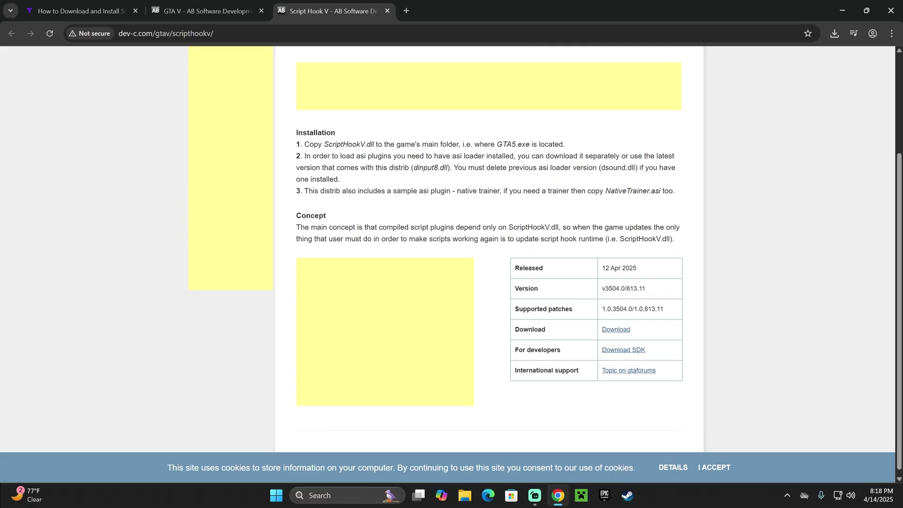
pyautogui.click(616, 324)
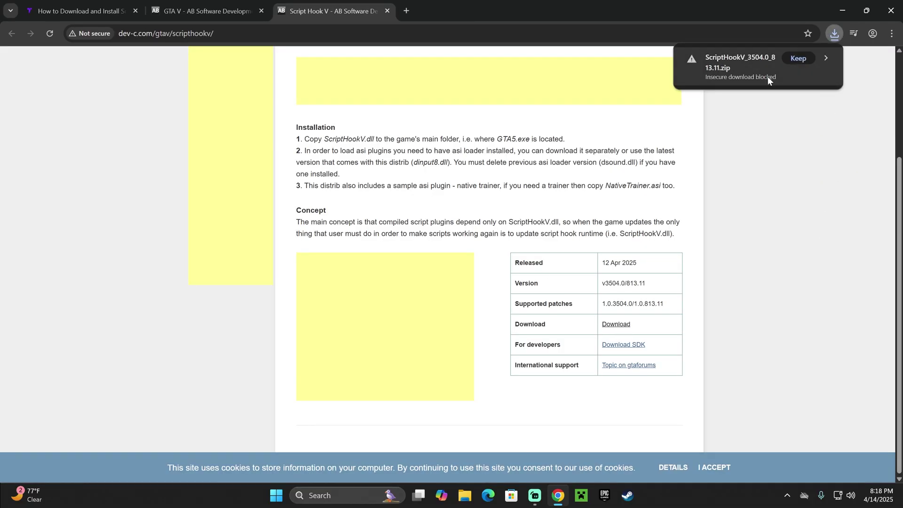
pyautogui.click(795, 56)
# Place the downloaded ScriptHookV zip on the desktop from the recent downloads and minimize the browser
pyautogui.moveTo(716, 12); pyautogui.dragTo(416, 191)
pyautogui.click(440, 213)
pyautogui.moveTo(353, 259); pyautogui.dragTo(530, 101)
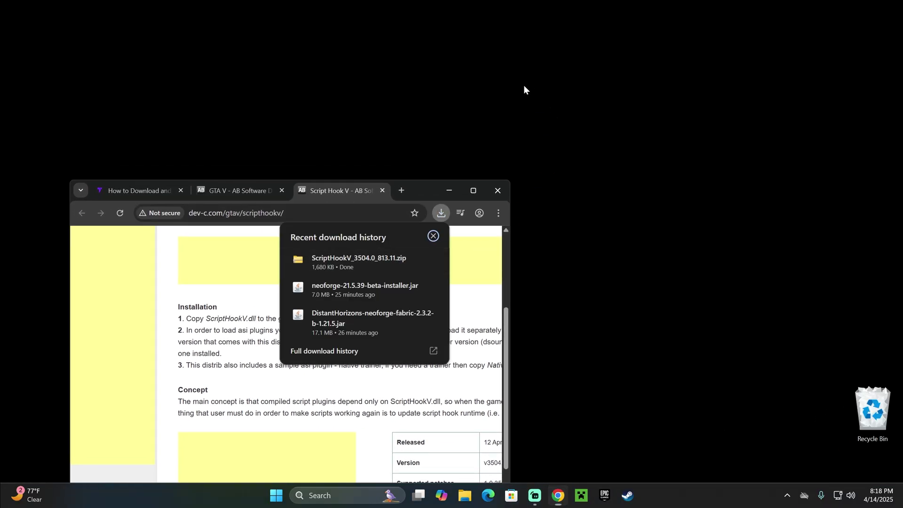
pyautogui.click(450, 190)
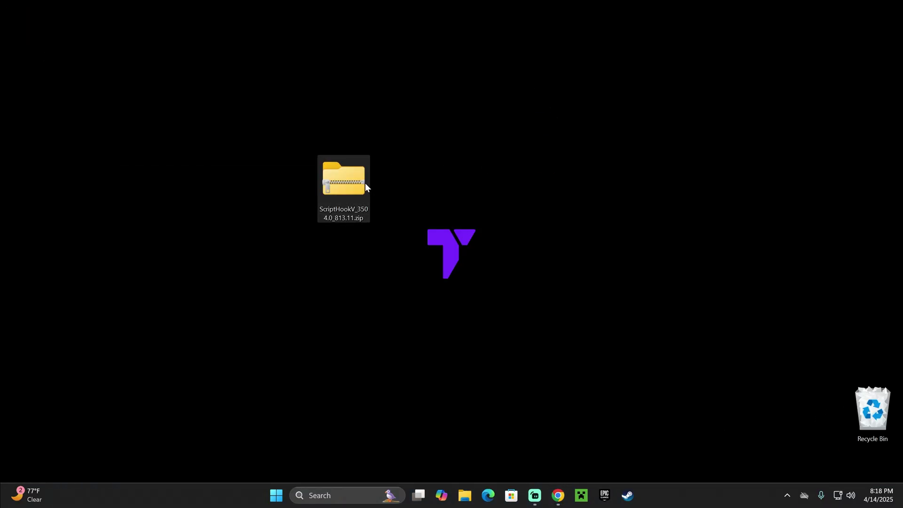
pyautogui.click(365, 182)
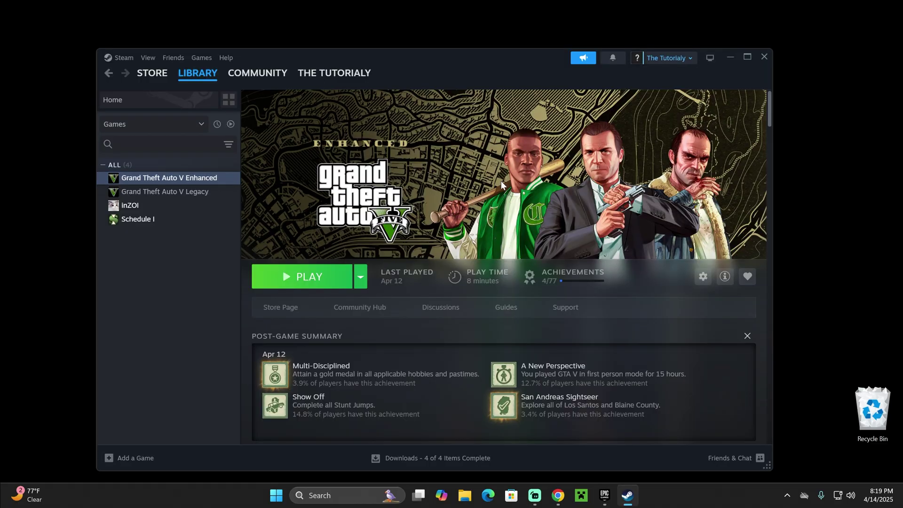
# Minimize Steam, switch to the Epic Games Launcher and show the Grand Theft Auto V editions in its library
pyautogui.click(729, 55)
pyautogui.click(627, 495)
pyautogui.click(604, 495)
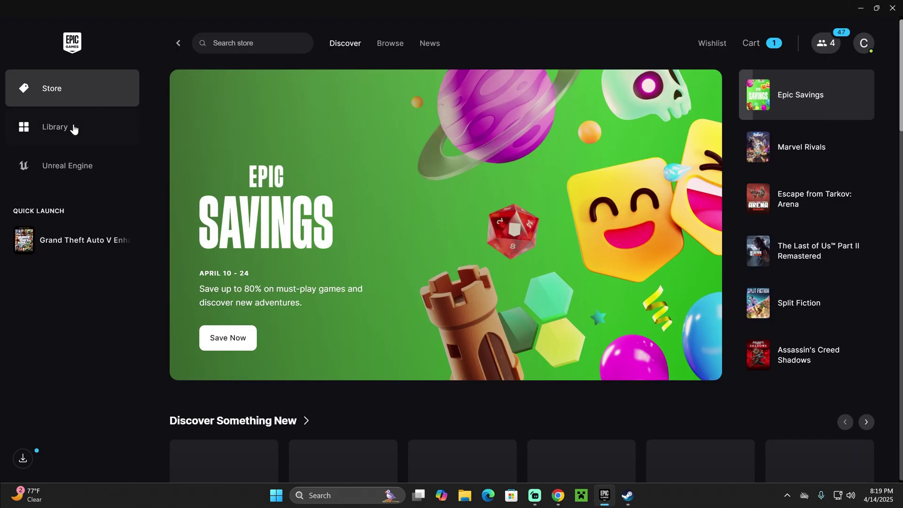
pyautogui.click(72, 127)
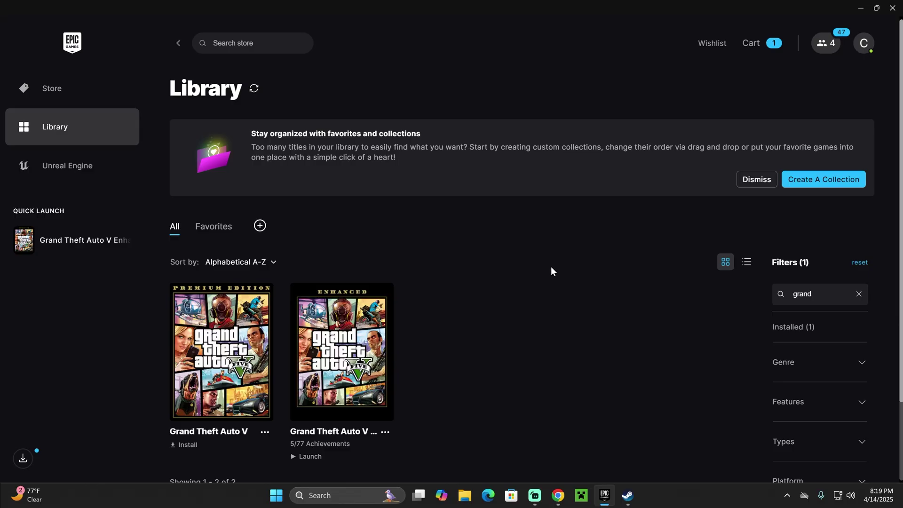
pyautogui.moveTo(599, 3); pyautogui.dragTo(520, 83)
pyautogui.click(800, 83)
pyautogui.scroll(-2, 515, 287)
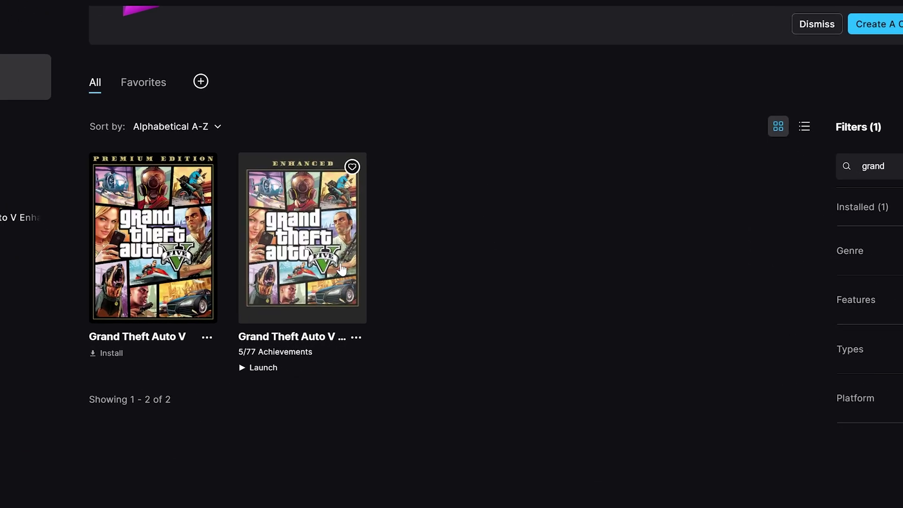
# Open the installation folder of Grand Theft Auto V Enhanced from its Epic management options and look through the files
pyautogui.click(356, 337)
pyautogui.click(418, 221)
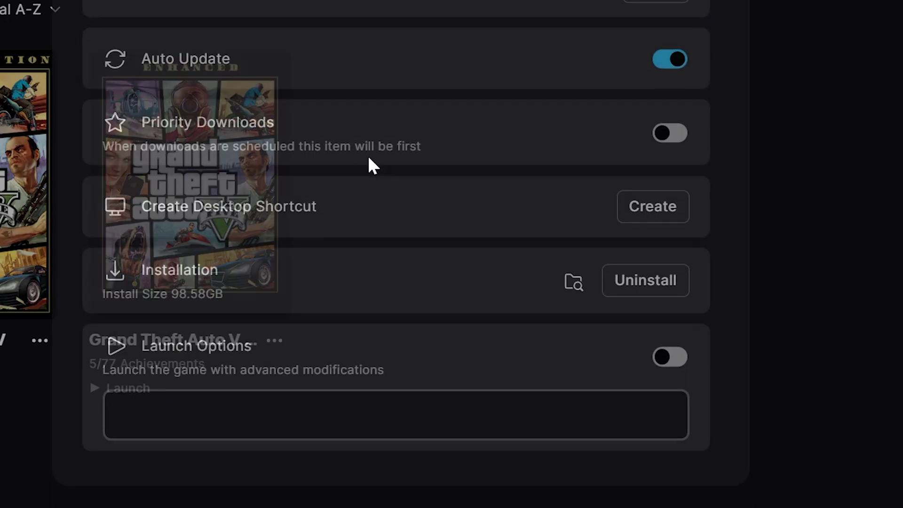
pyautogui.click(574, 278)
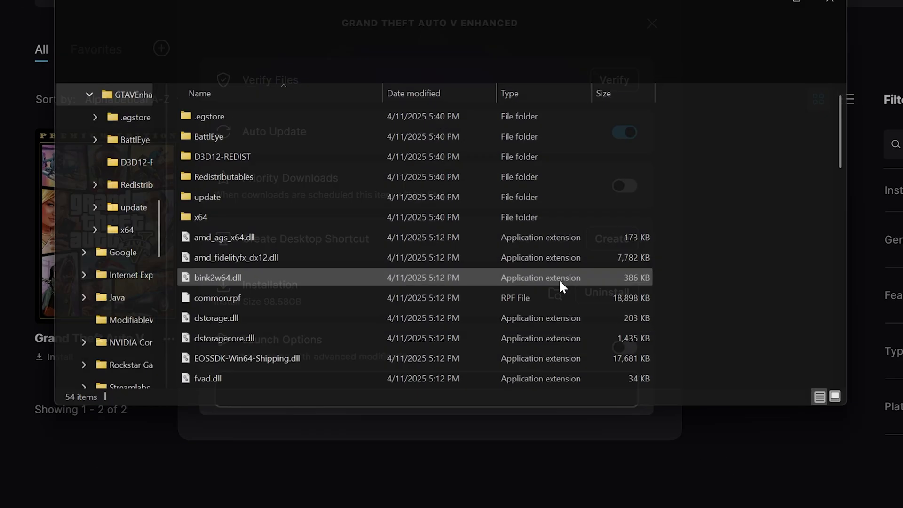
pyautogui.scroll(-10, 710, 228)
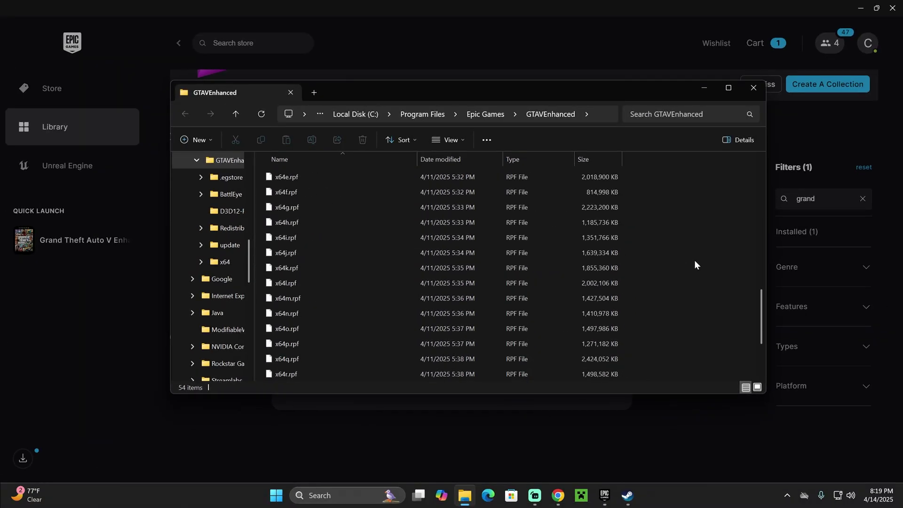
pyautogui.scroll(6, 706, 240)
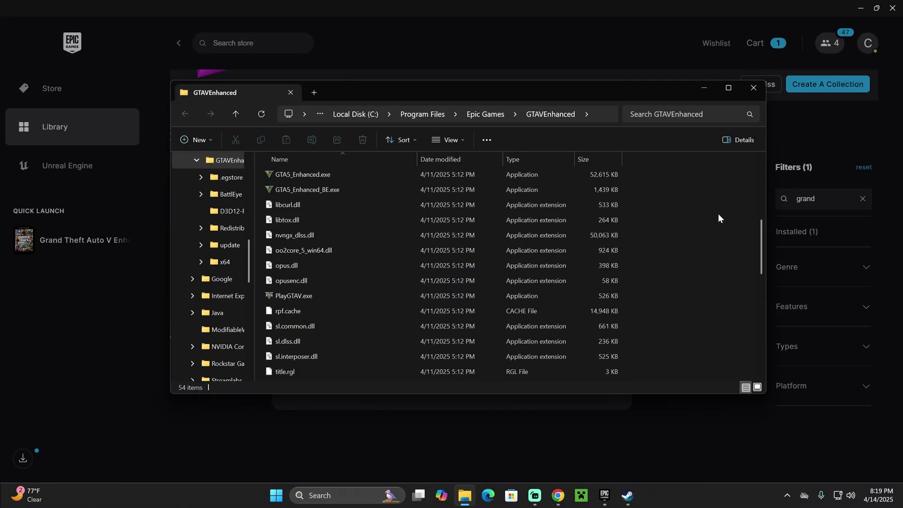
pyautogui.click(753, 87)
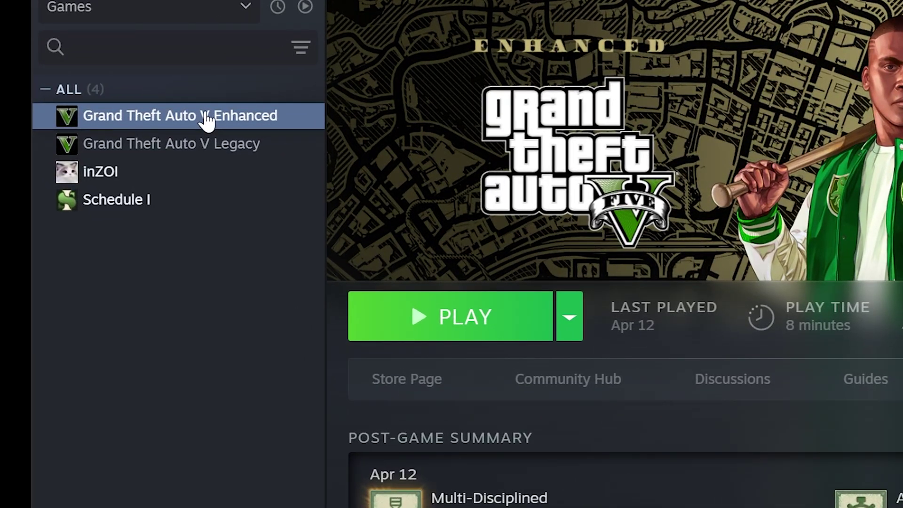
# Browse the local files of Grand Theft Auto V Enhanced from the Steam library, then minimize Steam
pyautogui.rightClick(207, 120)
pyautogui.moveTo(282, 252)
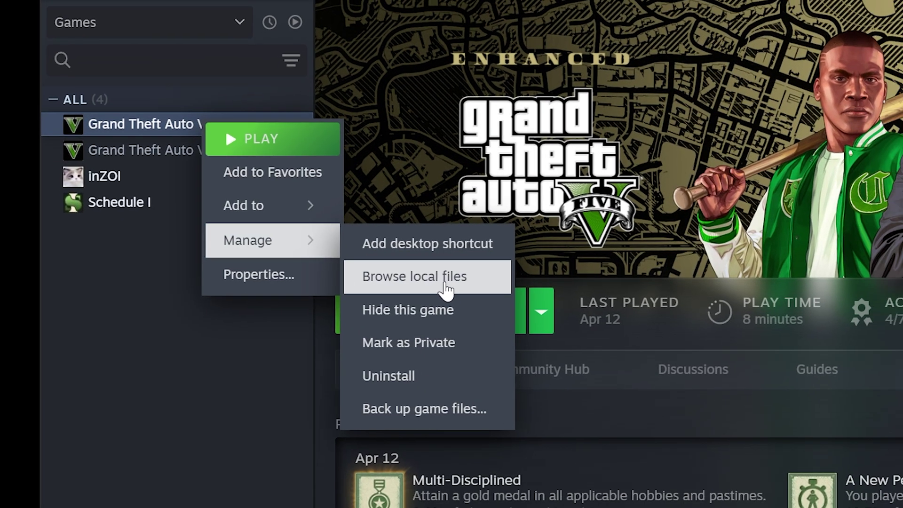
pyautogui.click(444, 282)
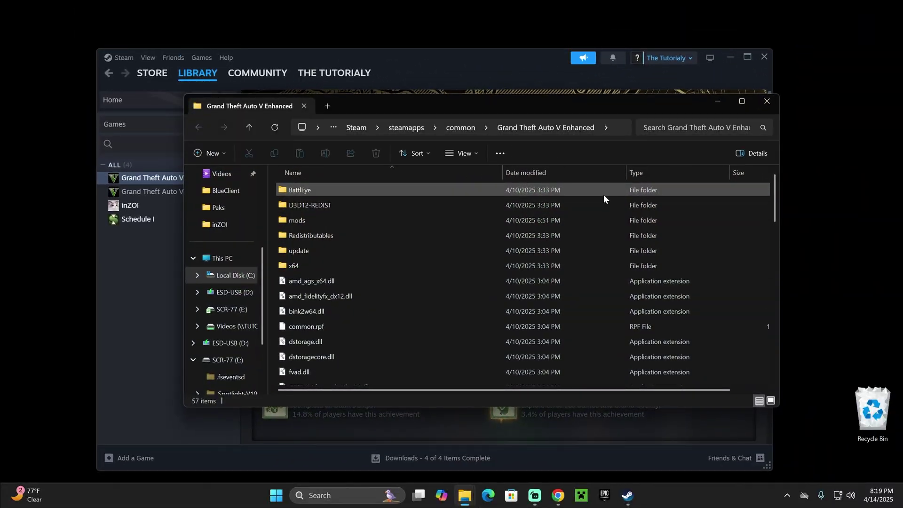
pyautogui.scroll(-5, 602, 202)
pyautogui.scroll(-4, 597, 220)
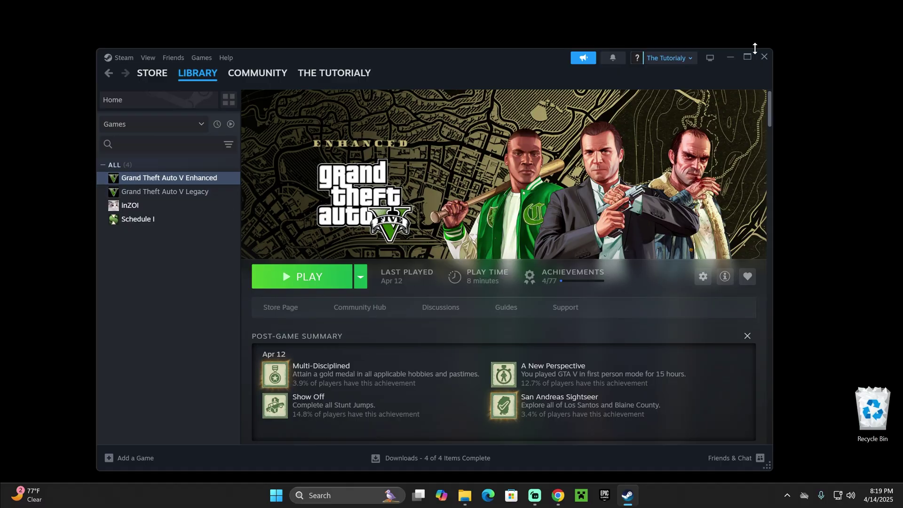
pyautogui.click(729, 56)
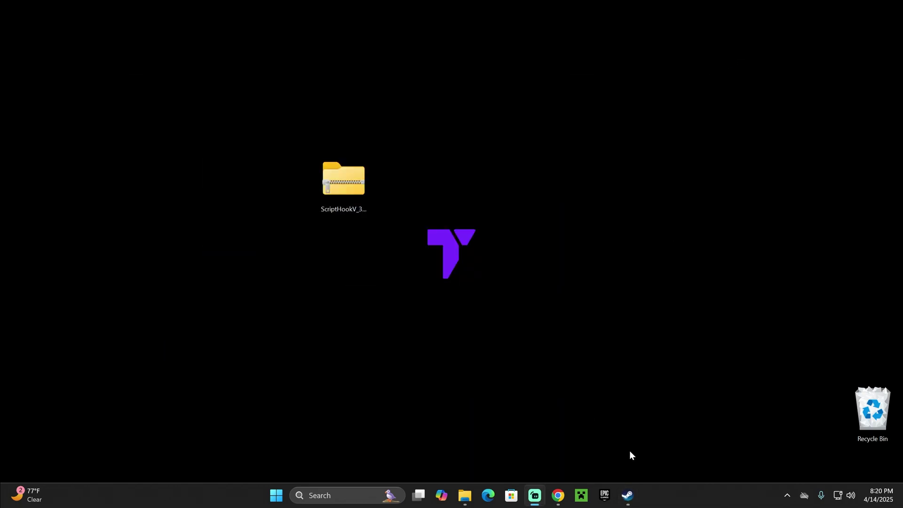
# Bring up the GTAVEnhanced folder, shrink its window and place the ScriptHookV zip beside it on the desktop
pyautogui.click(465, 495)
pyautogui.moveTo(594, 92); pyautogui.dragTo(511, 148)
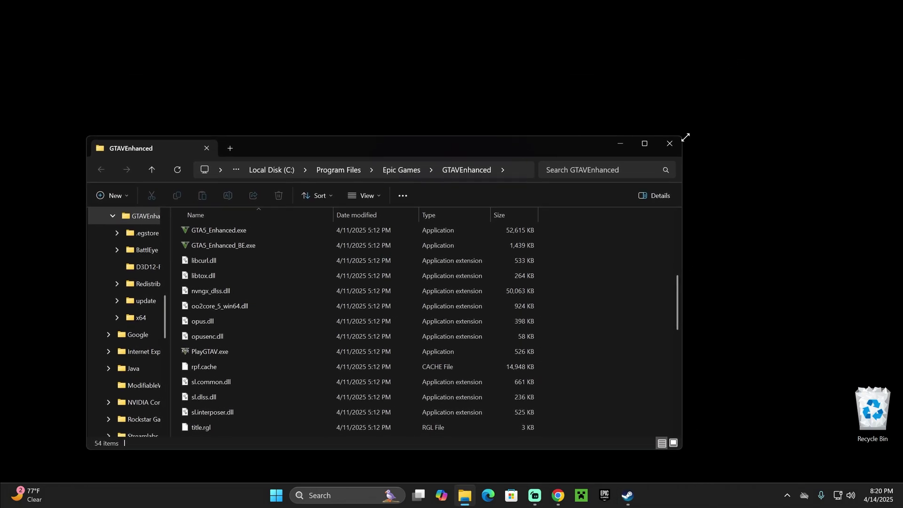
pyautogui.moveTo(685, 136); pyautogui.dragTo(502, 173)
pyautogui.moveTo(372, 184); pyautogui.dragTo(764, 176)
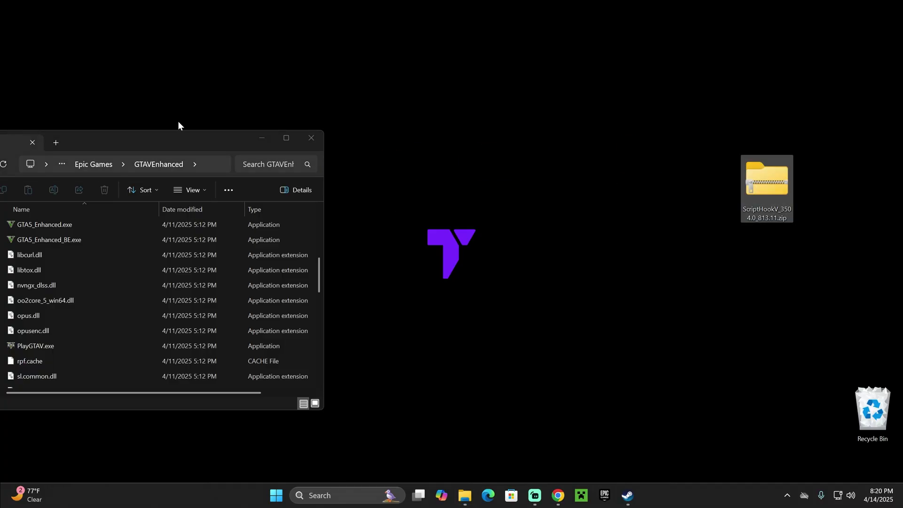
# Reposition the GTAVEnhanced window and extract ScriptHookV_3504.0_813.11.zip into the default folder of the same name on the desktop
pyautogui.moveTo(191, 137); pyautogui.dragTo(417, 107)
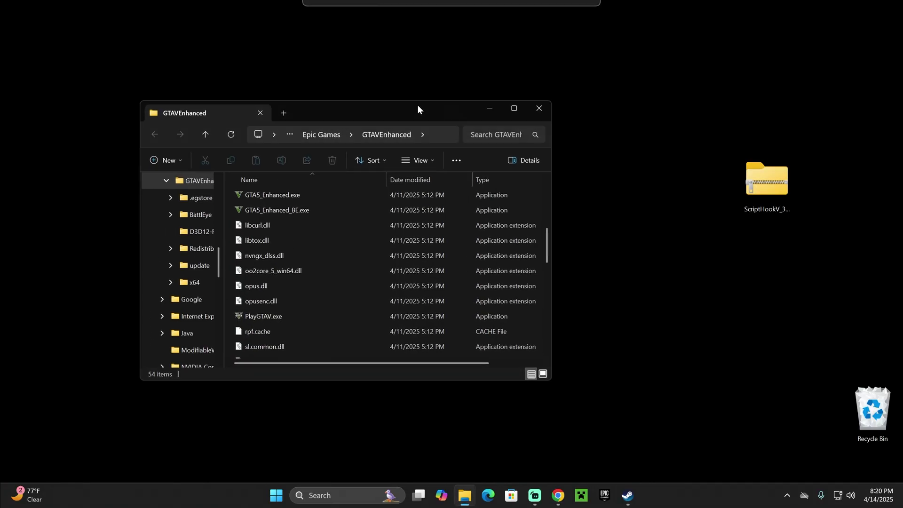
pyautogui.rightClick(770, 181)
pyautogui.click(671, 272)
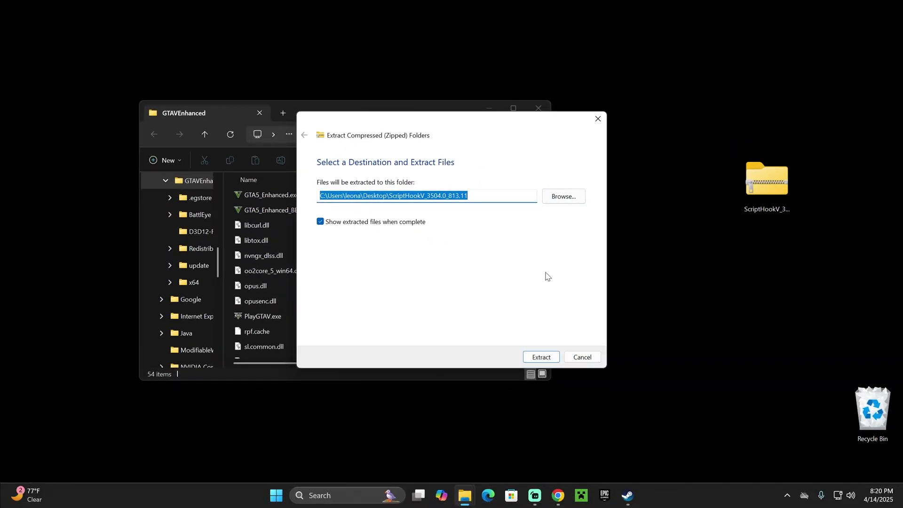
pyautogui.click(539, 356)
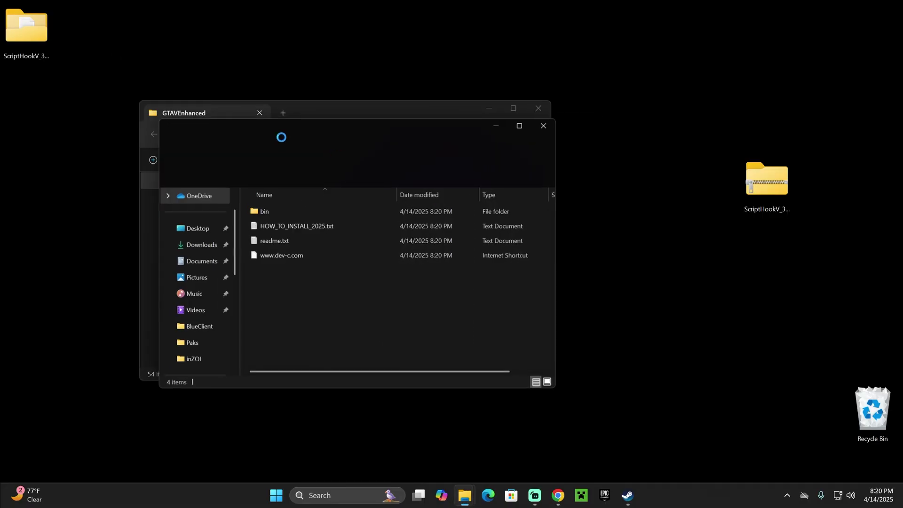
# Arrange the extracted ScriptHookV folder window and the GTAVEnhanced folder window side by side
pyautogui.moveTo(371, 126); pyautogui.dragTo(719, 121)
pyautogui.moveTo(398, 114); pyautogui.dragTo(268, 125)
pyautogui.moveTo(693, 119); pyautogui.dragTo(608, 117)
pyautogui.scroll(5, 210, 250)
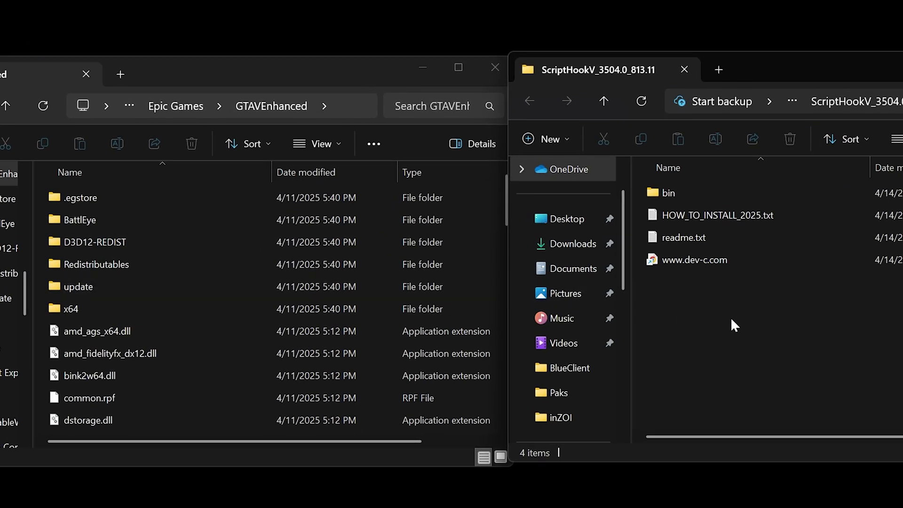
# Move args.txt, dinput8.dll, ScriptHookV.dll and xinput1_4.dll from the bin folder into GTAVEnhanced, leaving out NativeTrainer.asi, and look over the game folder
pyautogui.click(701, 194)
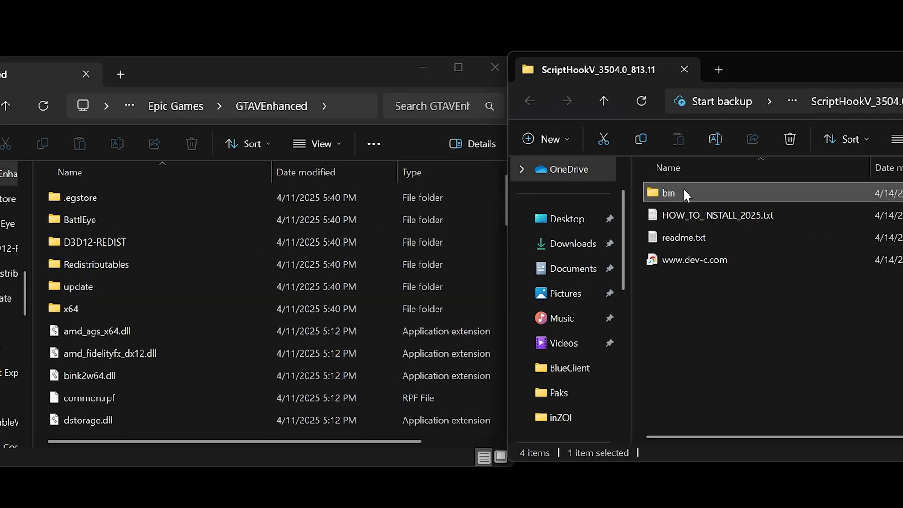
pyautogui.doubleClick(679, 192)
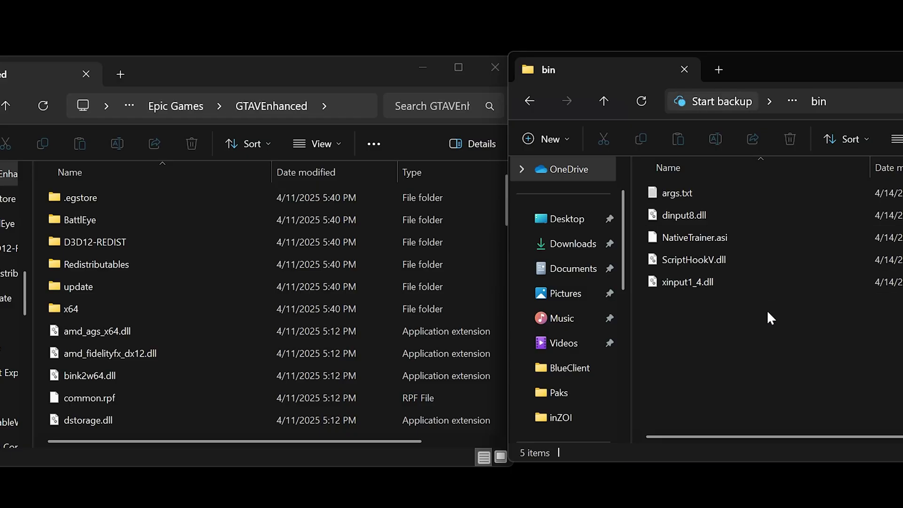
pyautogui.moveTo(784, 302); pyautogui.dragTo(696, 183)
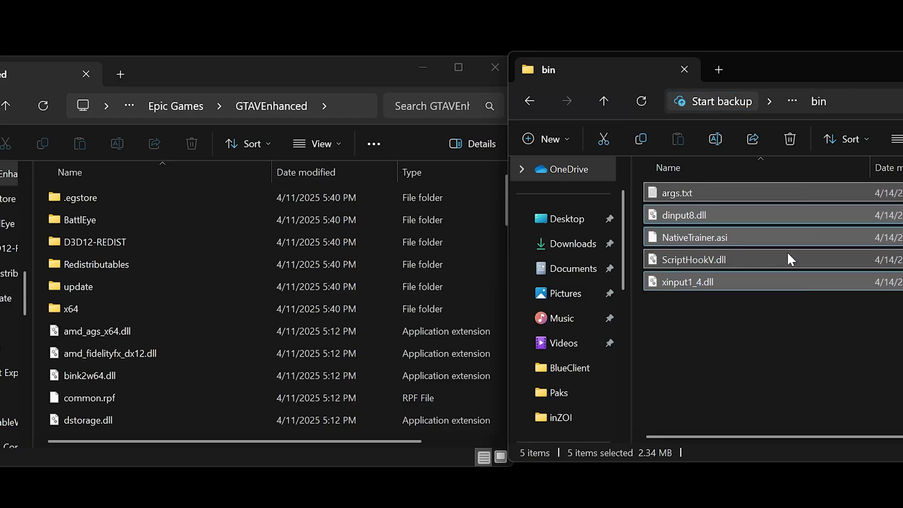
pyautogui.keyDown('ctrl'); pyautogui.click(766, 238); pyautogui.keyUp('ctrl')
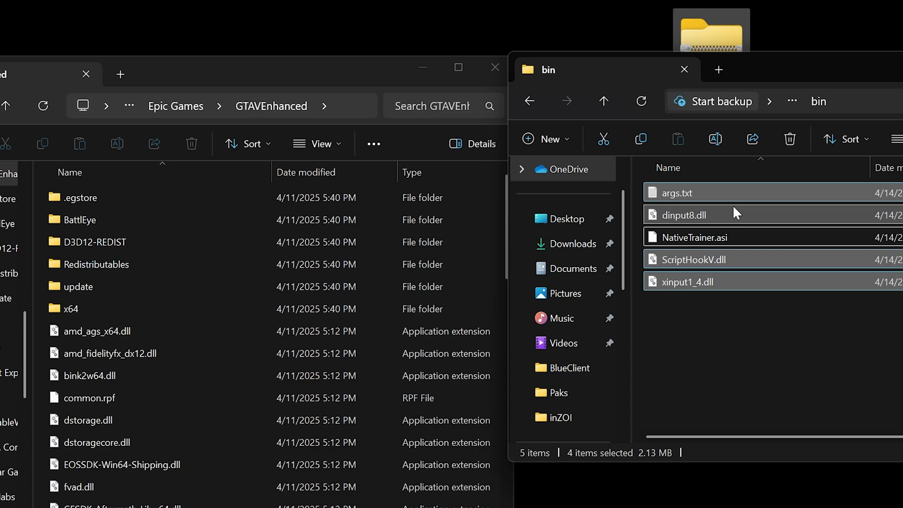
pyautogui.moveTo(718, 214); pyautogui.dragTo(39, 197)
pyautogui.scroll(-8, 320, 360)
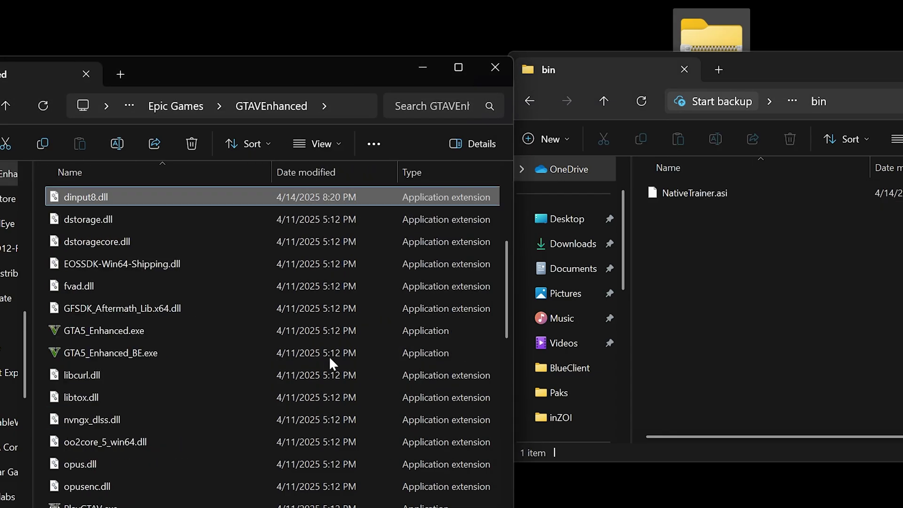
pyautogui.scroll(3, 283, 357)
pyautogui.scroll(5, 255, 335)
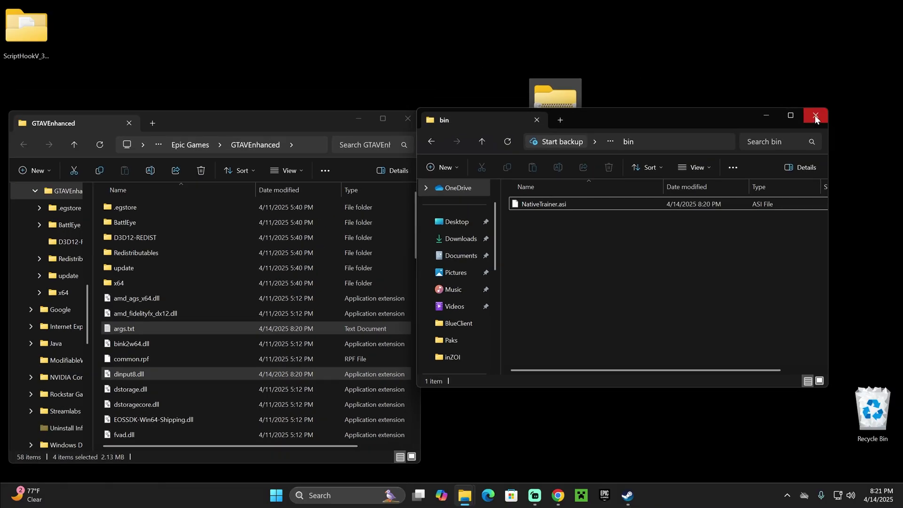
# Close the bin folder window, maximize GTAVEnhanced to look through its files, and minimize it
pyautogui.click(815, 116)
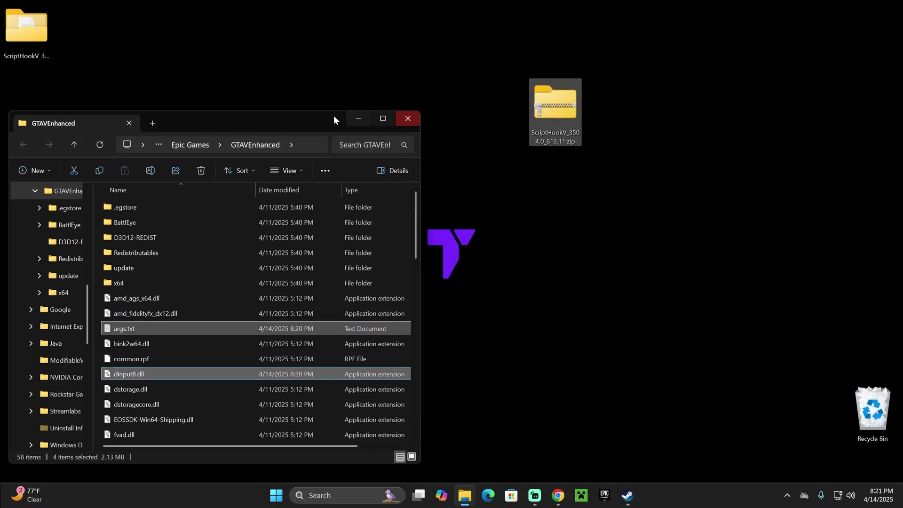
pyautogui.doubleClick(334, 121)
pyautogui.click(487, 255)
pyautogui.scroll(-10, 489, 258)
pyautogui.scroll(9, 523, 282)
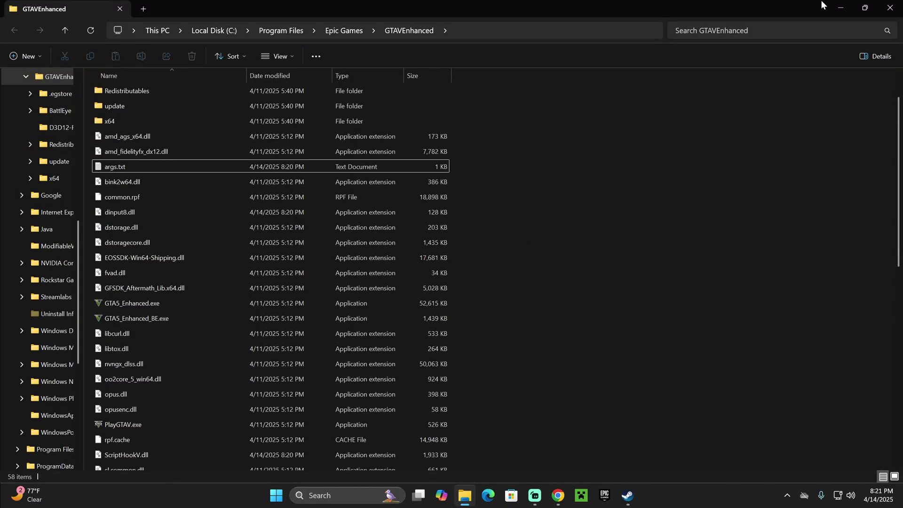
pyautogui.click(840, 9)
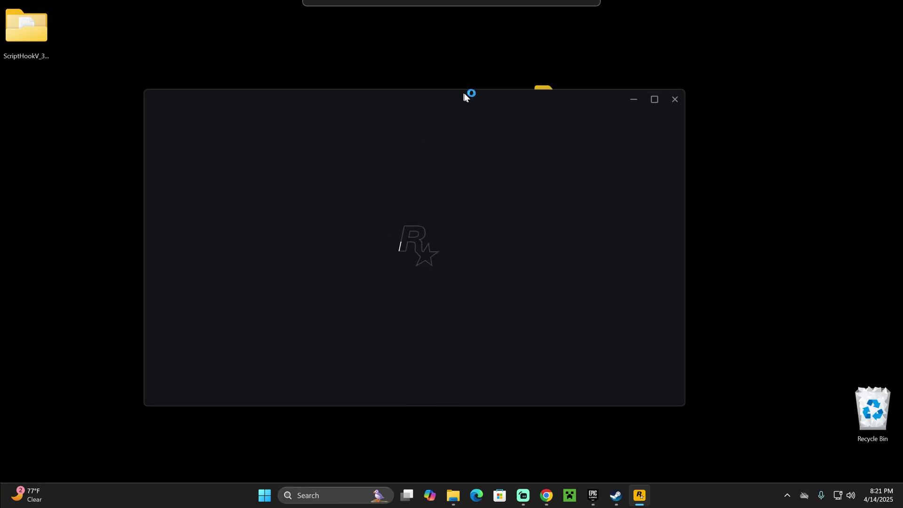
# Toggle BattlEye in the Rockstar Games Launcher's general settings, revisit that option and return to the games page
pyautogui.moveTo(465, 91); pyautogui.dragTo(484, 101)
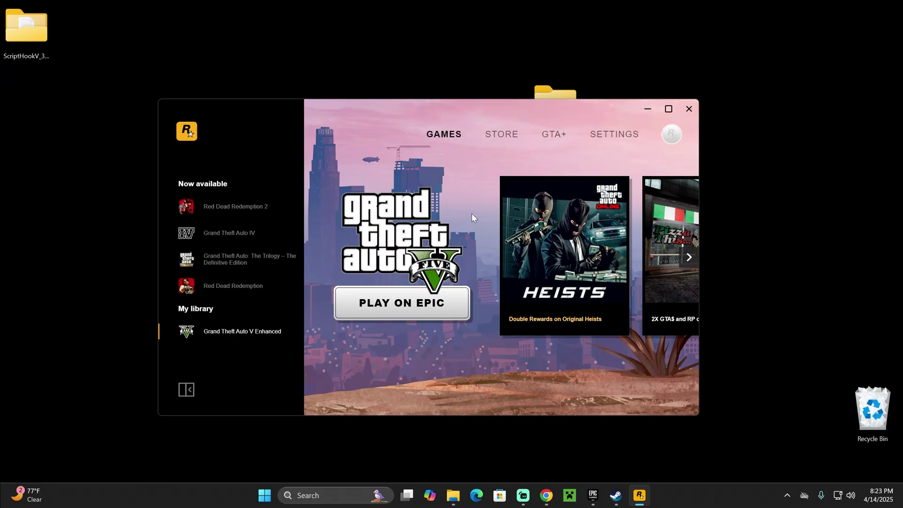
pyautogui.click(615, 135)
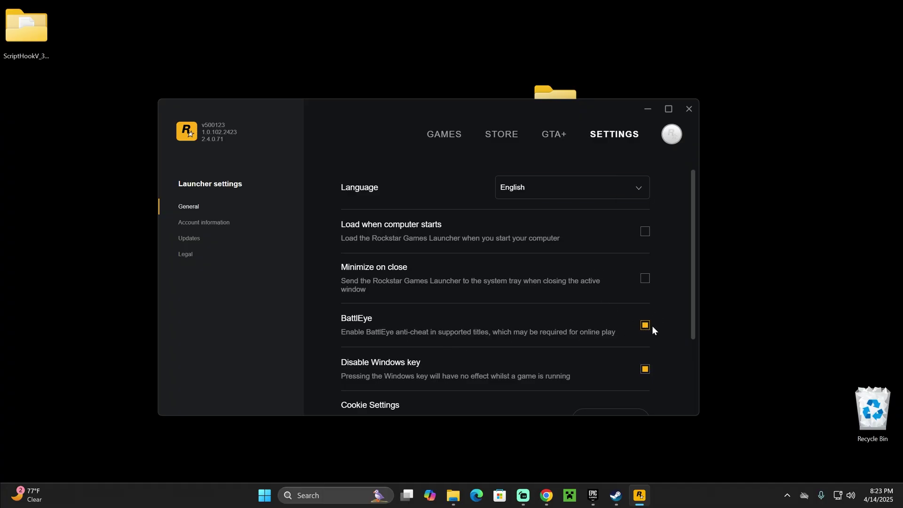
pyautogui.click(647, 325)
pyautogui.click(445, 136)
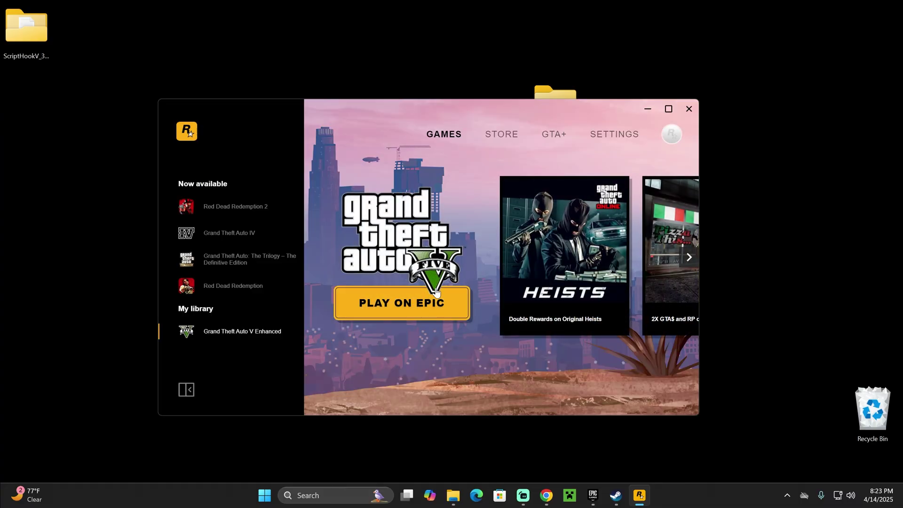
pyautogui.click(621, 137)
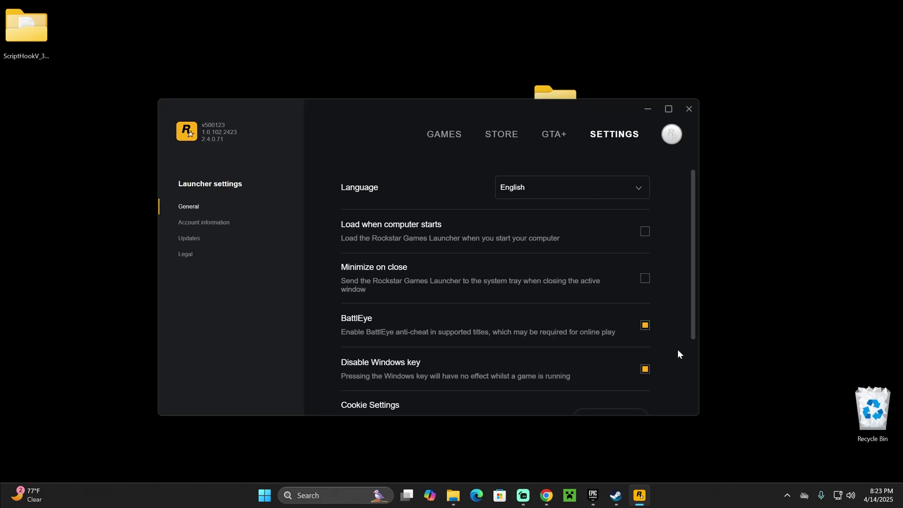
pyautogui.click(444, 135)
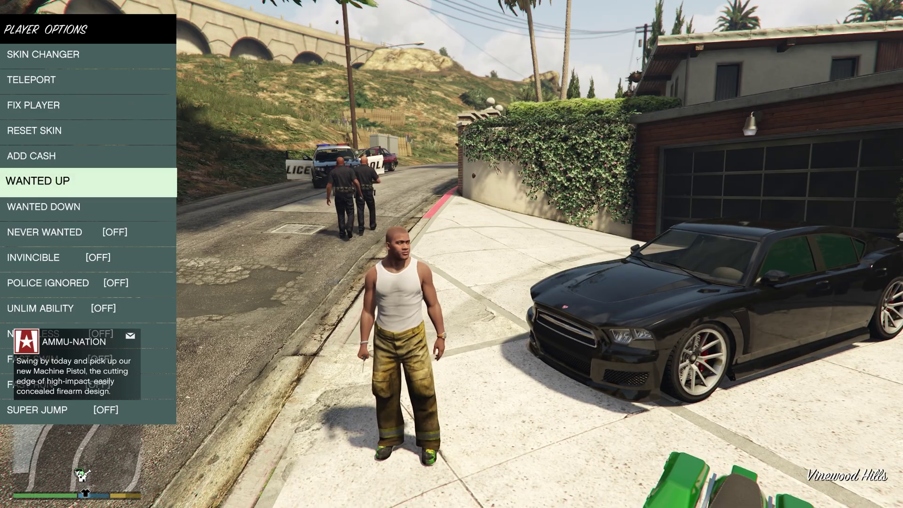
# Raise the wanted level to five stars with Wanted Up in the Native Trainer's player options
pyautogui.press('Return')
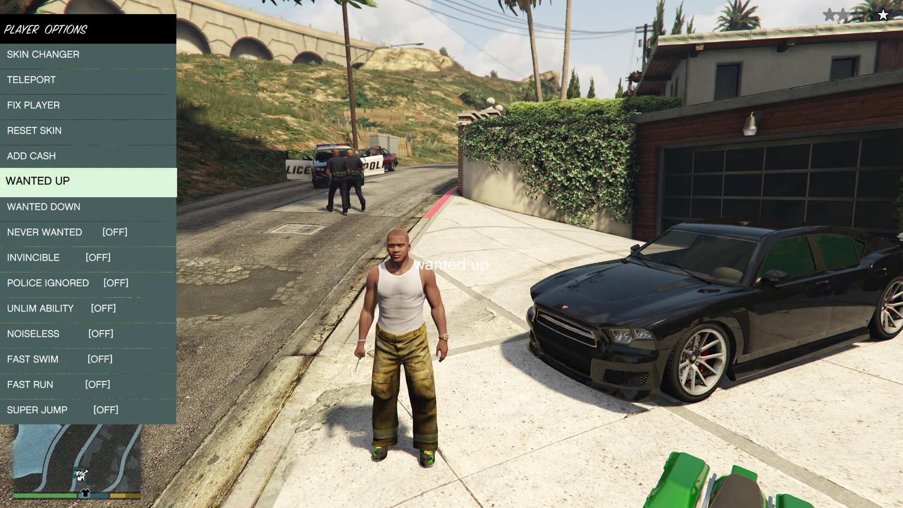
pyautogui.press('KP_5')
pyautogui.press('KP_5')
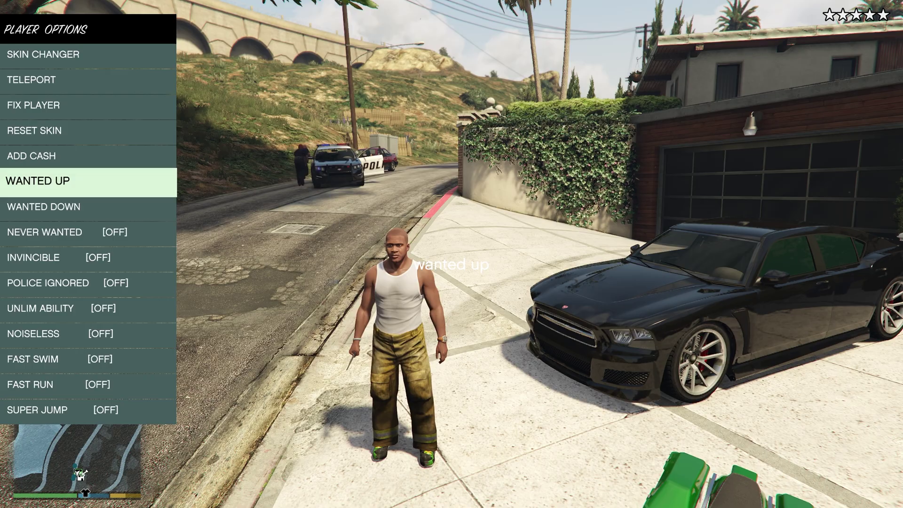
# Clear the wanted level with Wanted Down and run the character onto the road near the police car
pyautogui.press('Down')
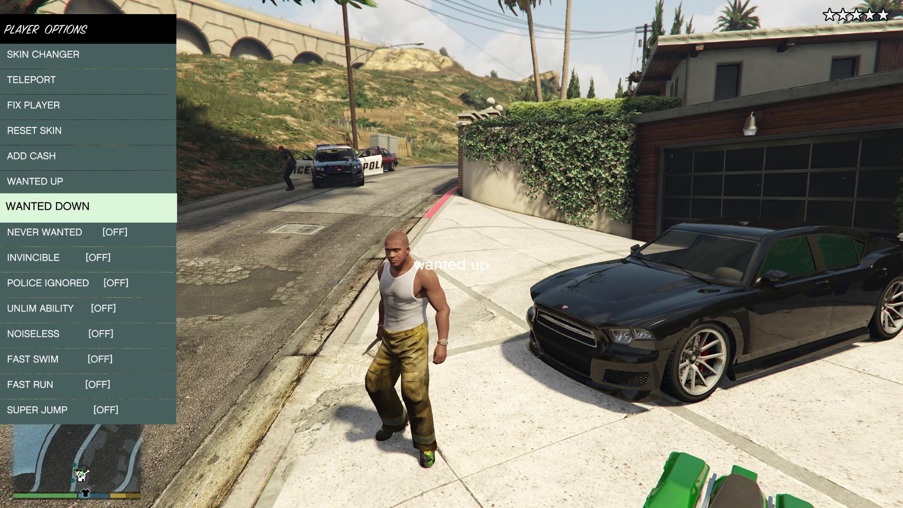
pyautogui.press('Return')
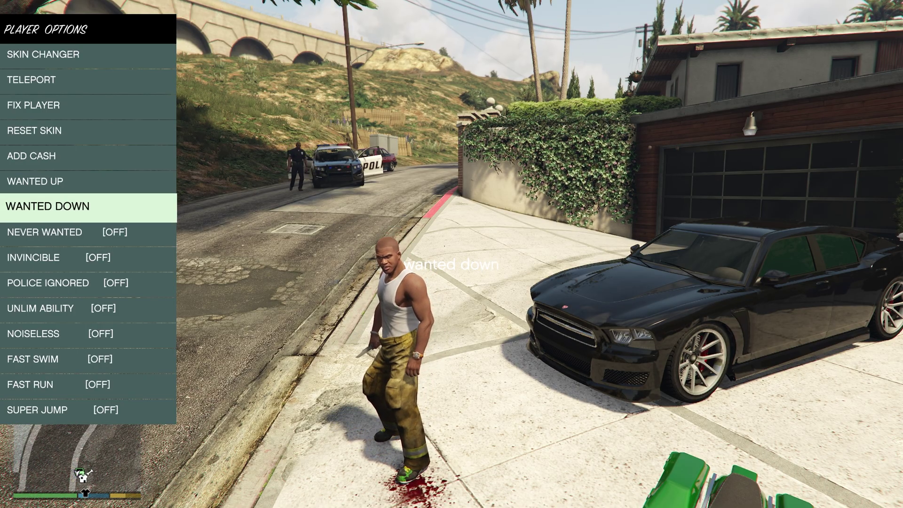
pyautogui.press('w')
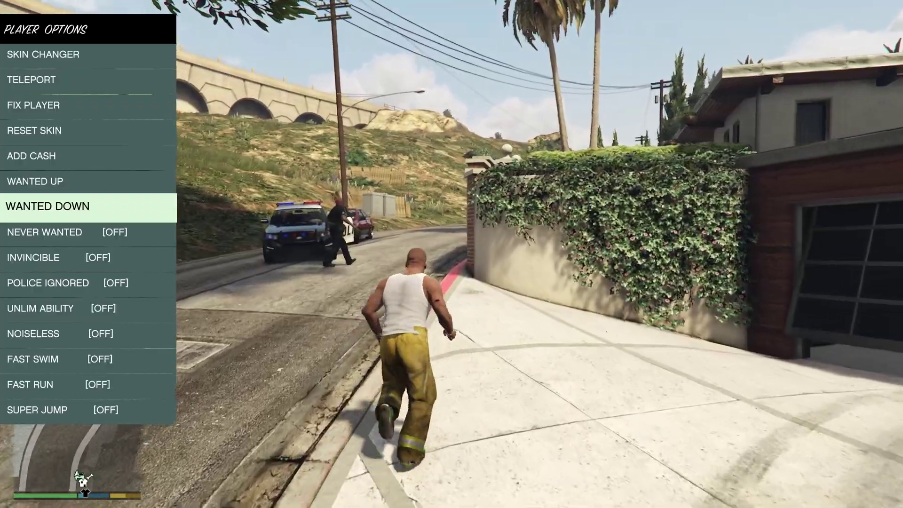
pyautogui.press('s')
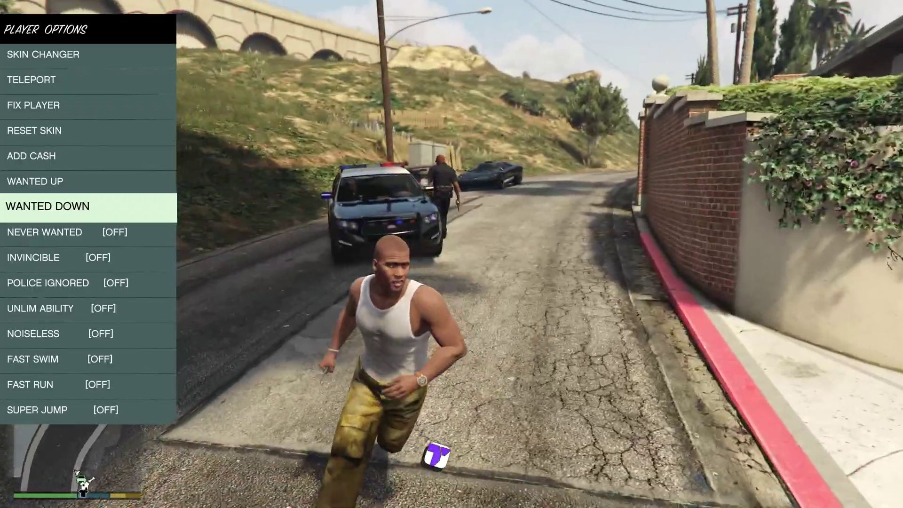